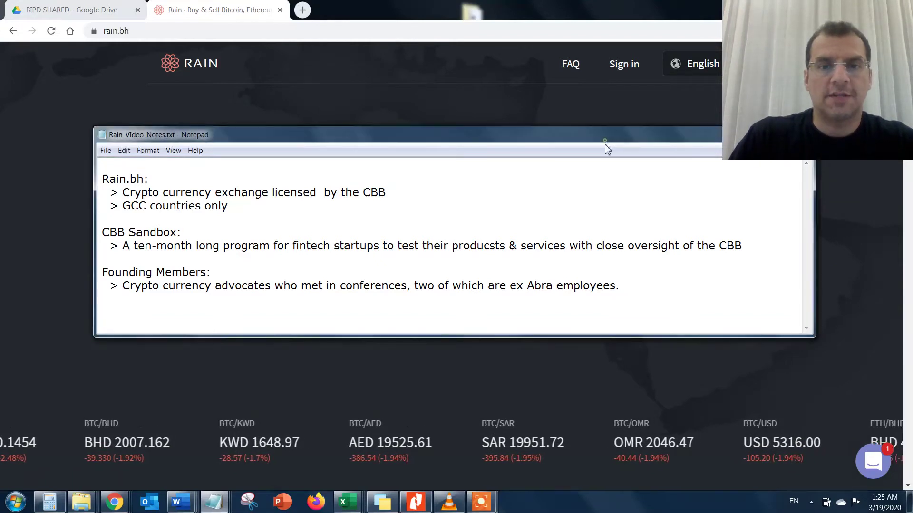
Move the Rain video notes window lower on the screen, then minimize it to uncover the Rain homepage.
left_click_drag(606, 145, 602, 187)
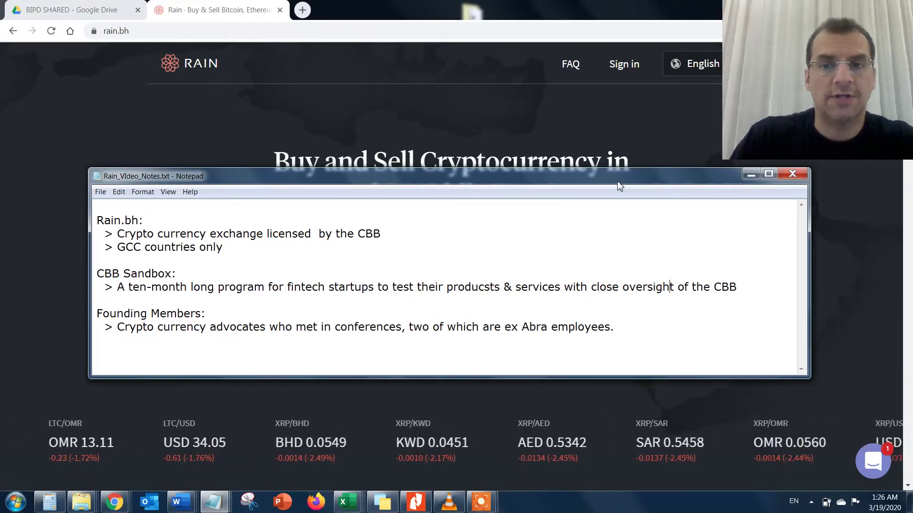
left_click(752, 174)
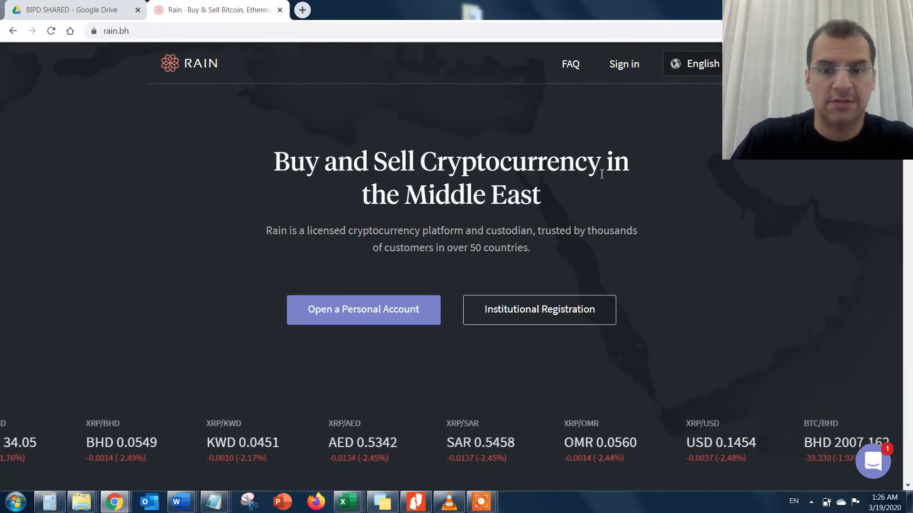
mouse_move(481, 502)
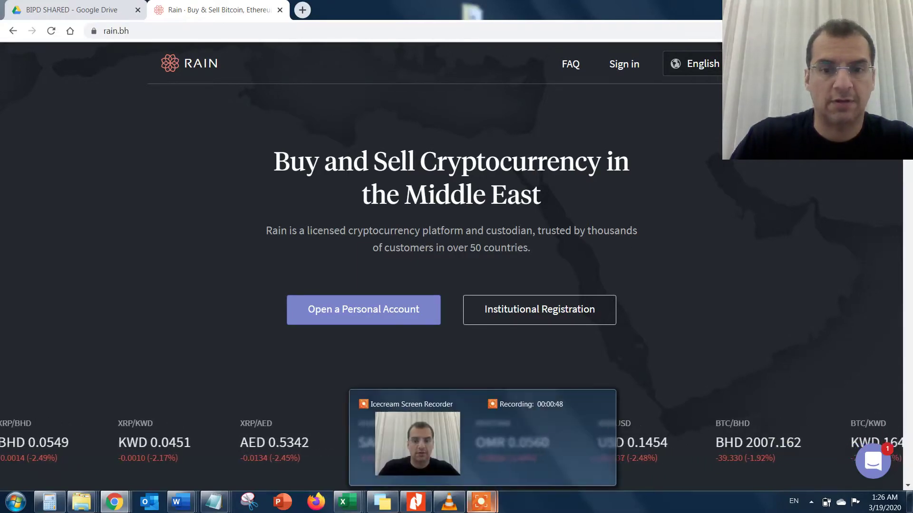
mouse_move(524, 454)
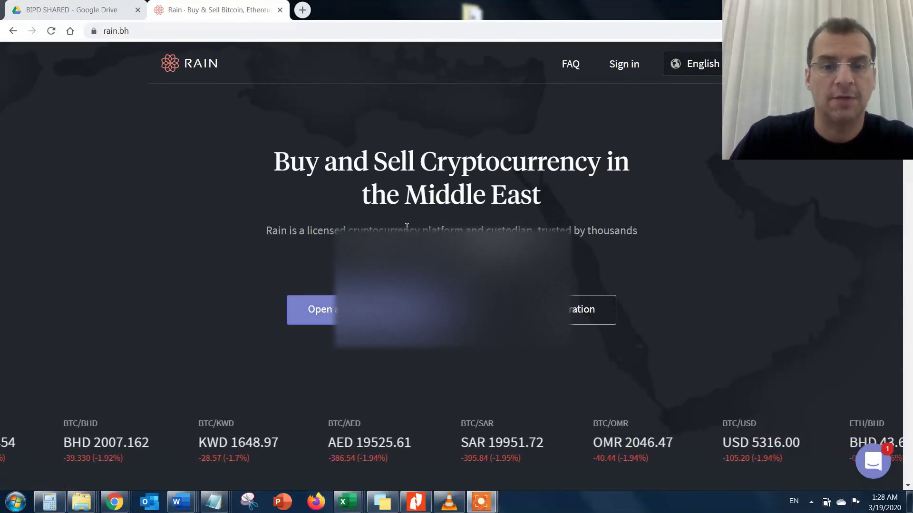
Sign in to the Rain account and raise the screen brightness.
left_click(619, 70)
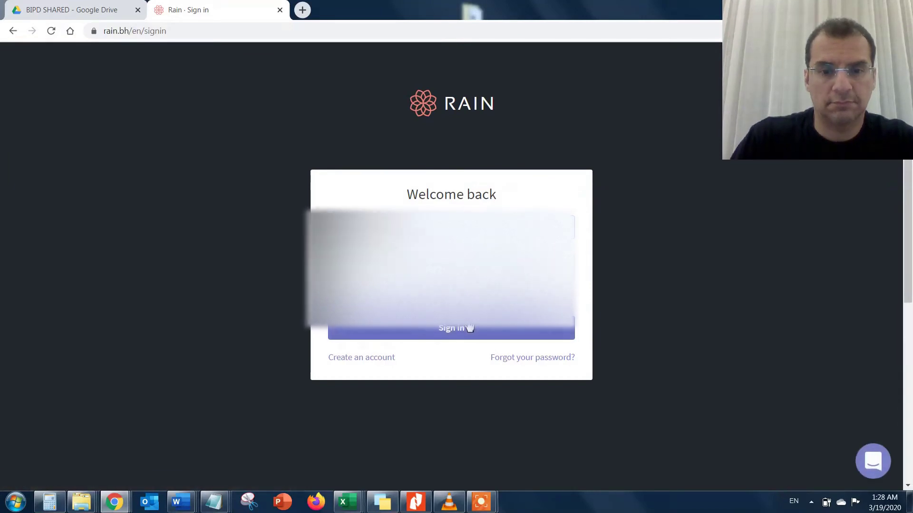
left_click(468, 327)
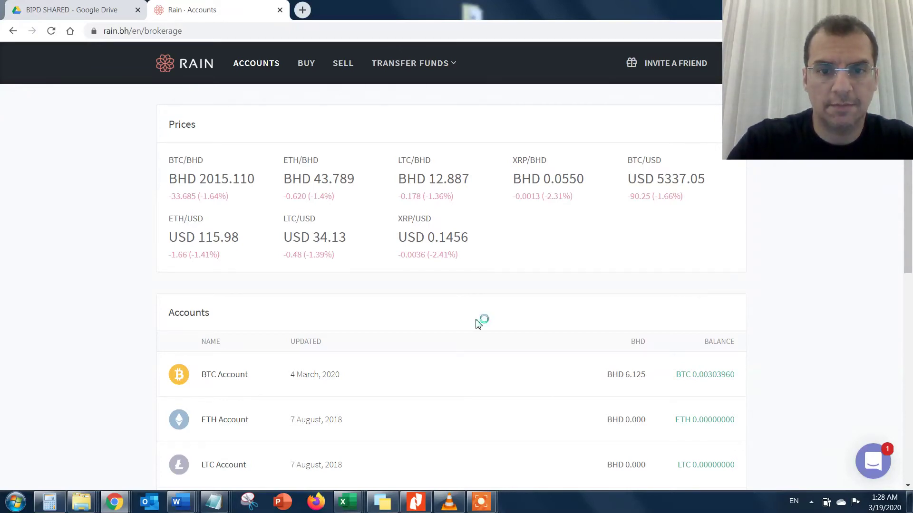
key("XF86MonBrightnessUp")
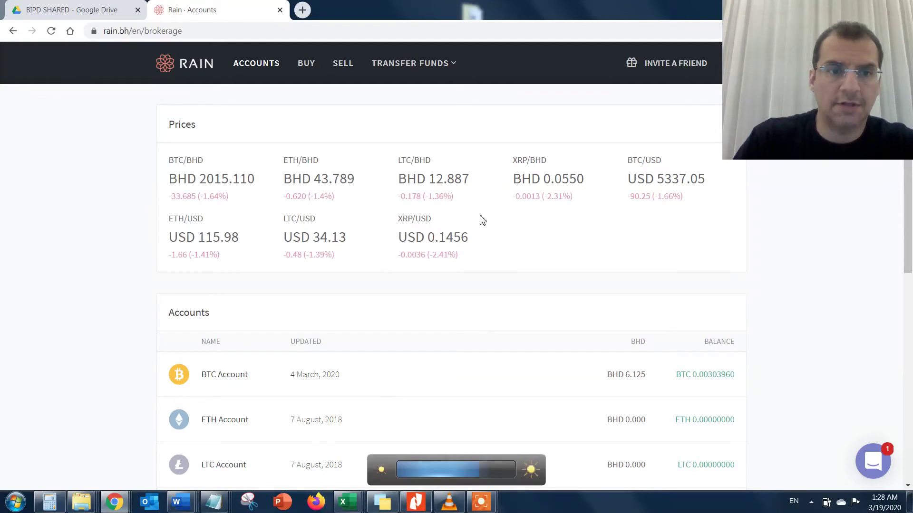
Examine the cryptocurrency prices and the balances of the BTC, ETH, LTC, XRP and BHD accounts.
scroll(533, 257, "down", 3)
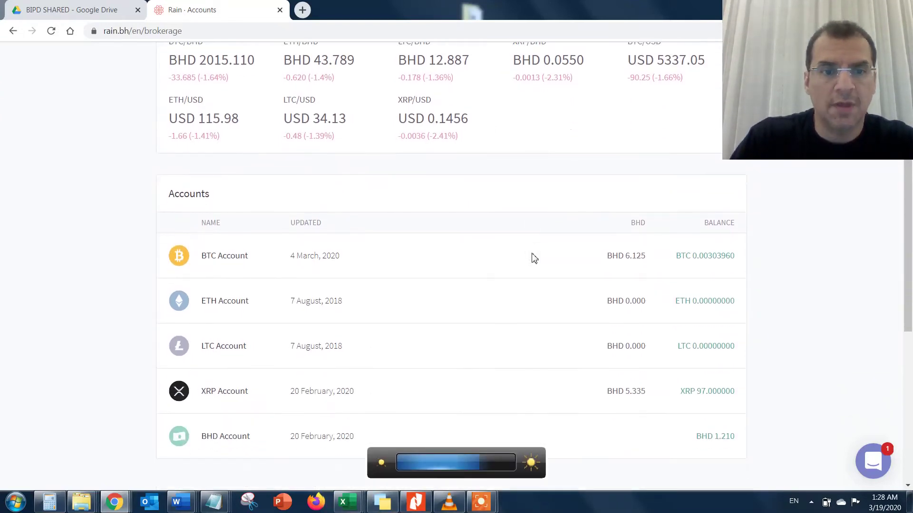
scroll(423, 259, "down", 3)
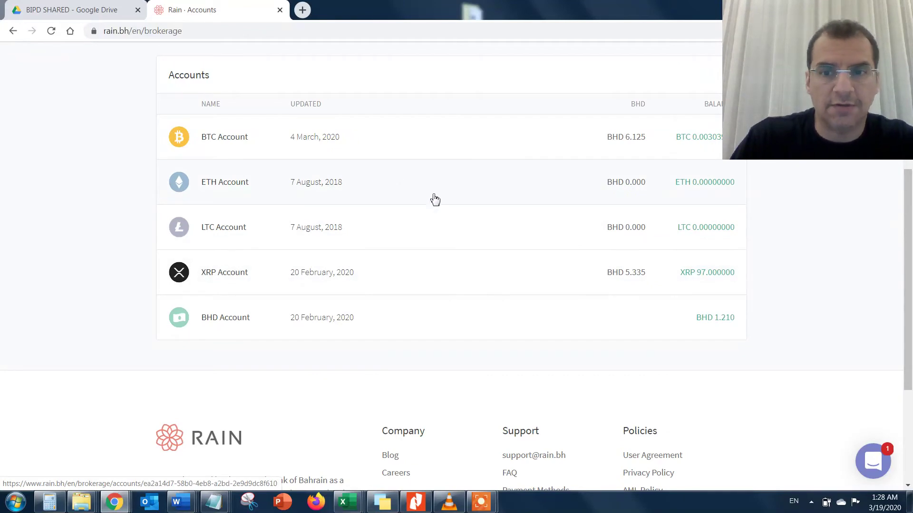
scroll(435, 200, "up", 3)
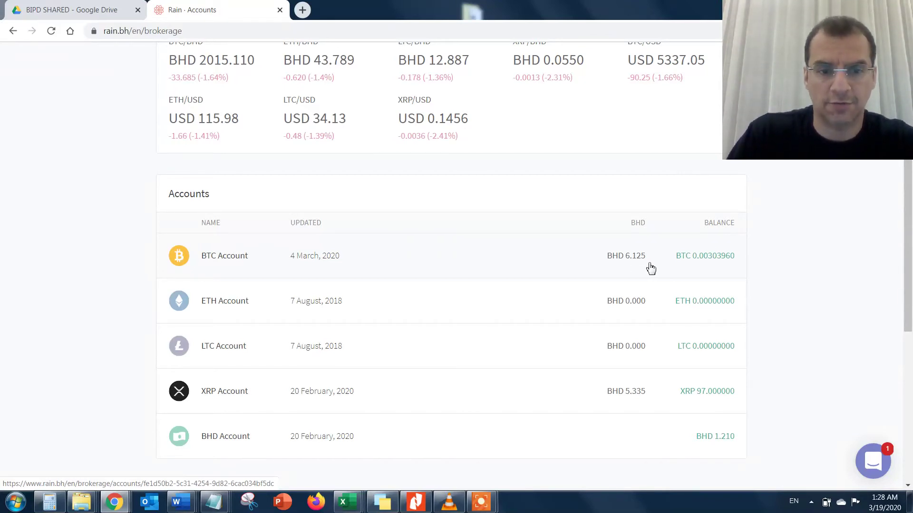
scroll(367, 285, "down", 2)
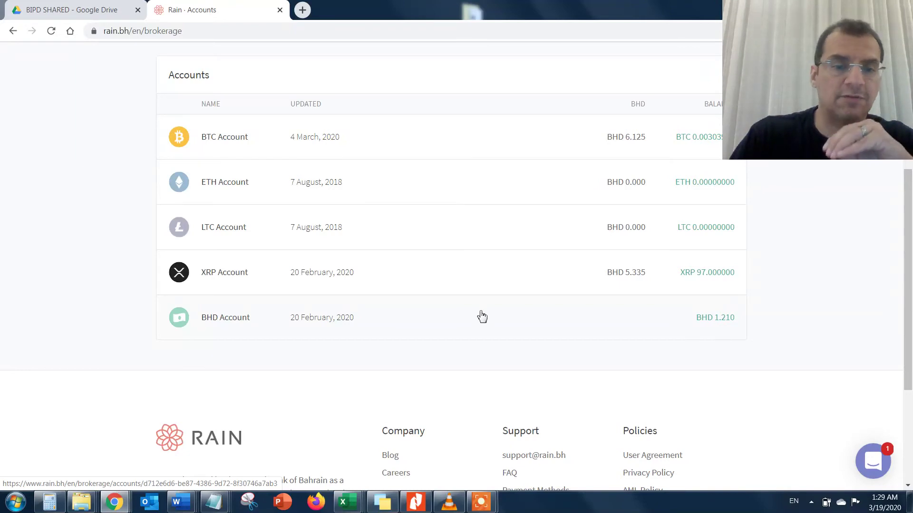
scroll(473, 292, "up", 1)
scroll(473, 292, "up", 5)
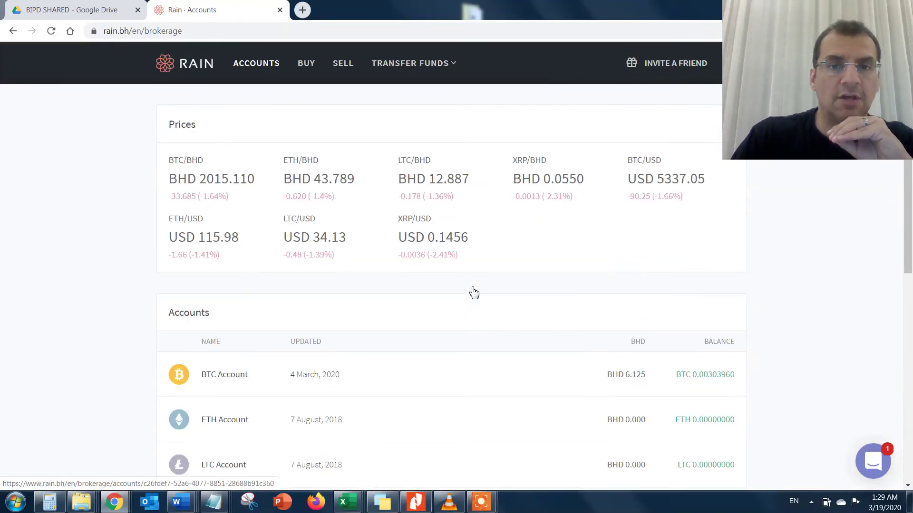
Open the deposit form for transferring money into the Rain account.
left_click(437, 64)
left_click(438, 71)
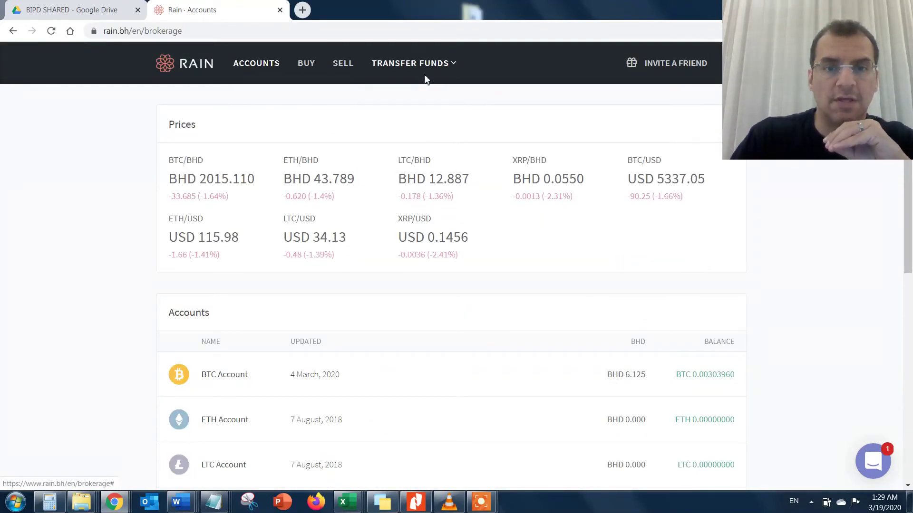
left_click(445, 70)
left_click(431, 93)
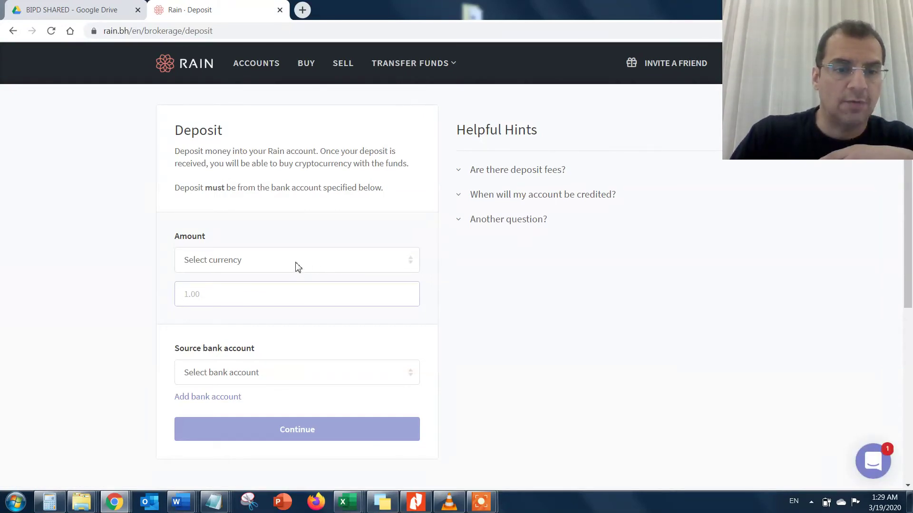
Select BHD as the deposit currency and set the amount to 300.
left_click(296, 265)
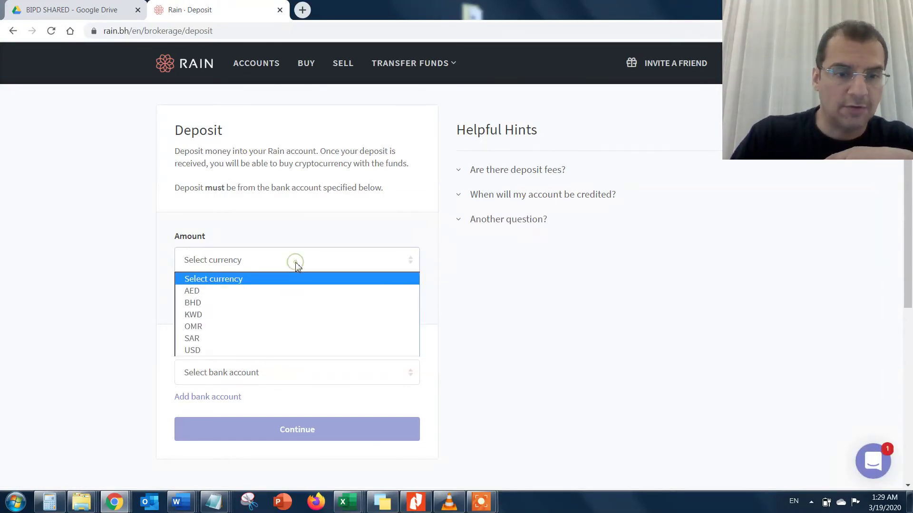
left_click(263, 306)
left_click(268, 291)
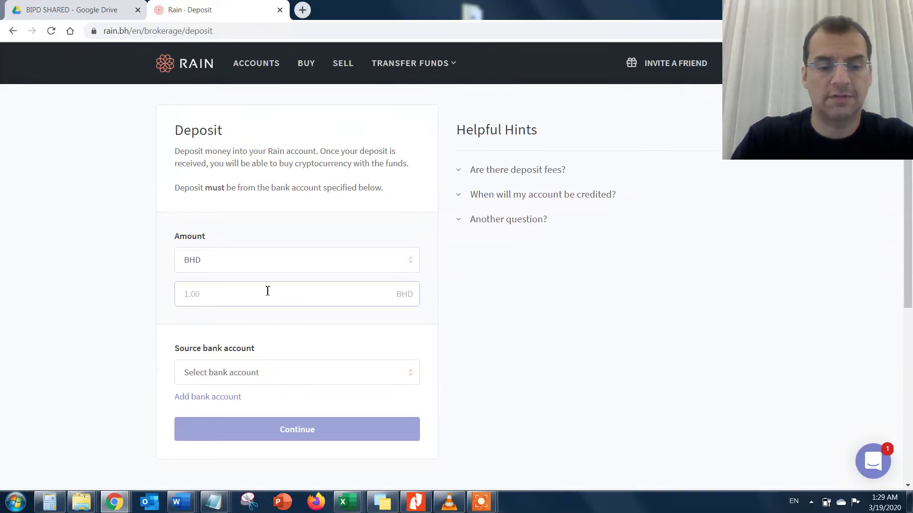
type("300")
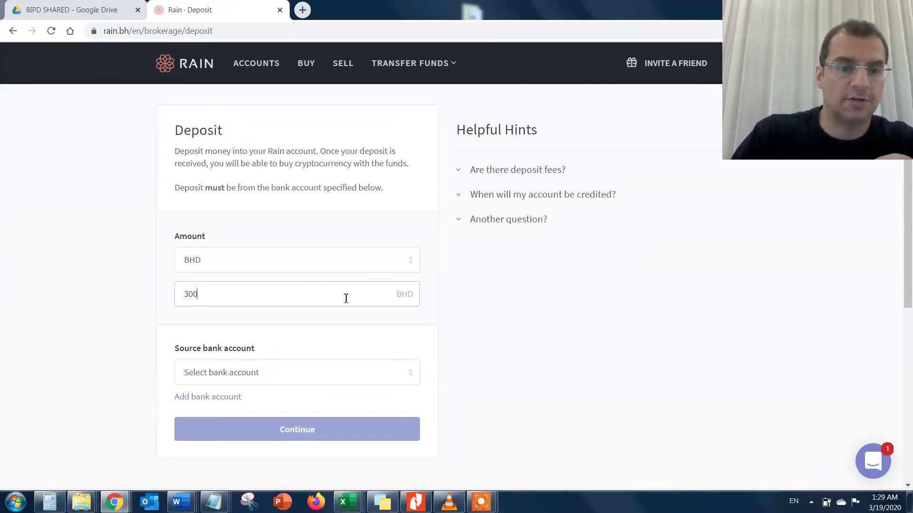
Choose the BBK account as the source bank account and continue to the deposit confirmation.
scroll(440, 322, "down", 3)
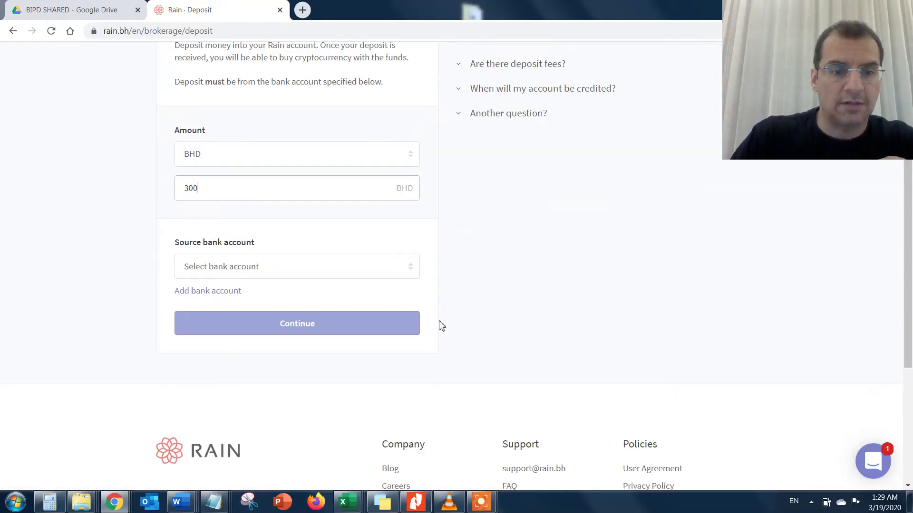
left_click(281, 217)
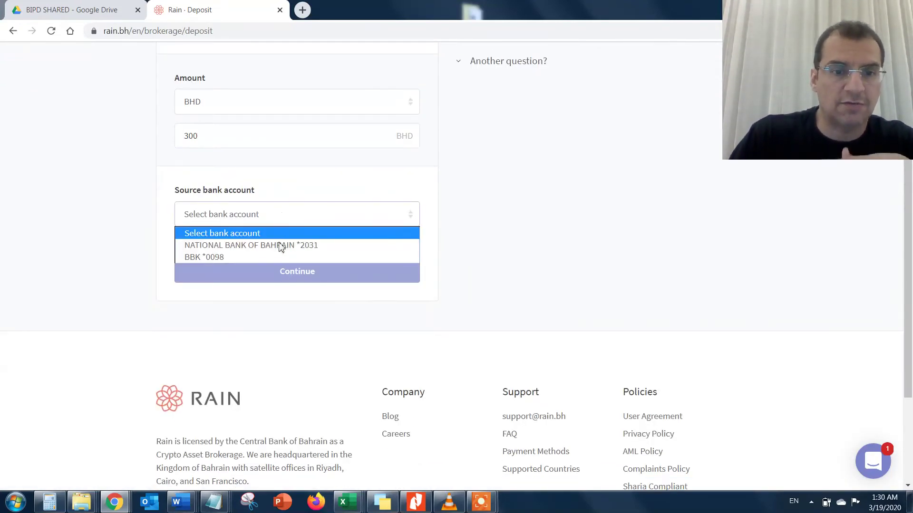
left_click(271, 257)
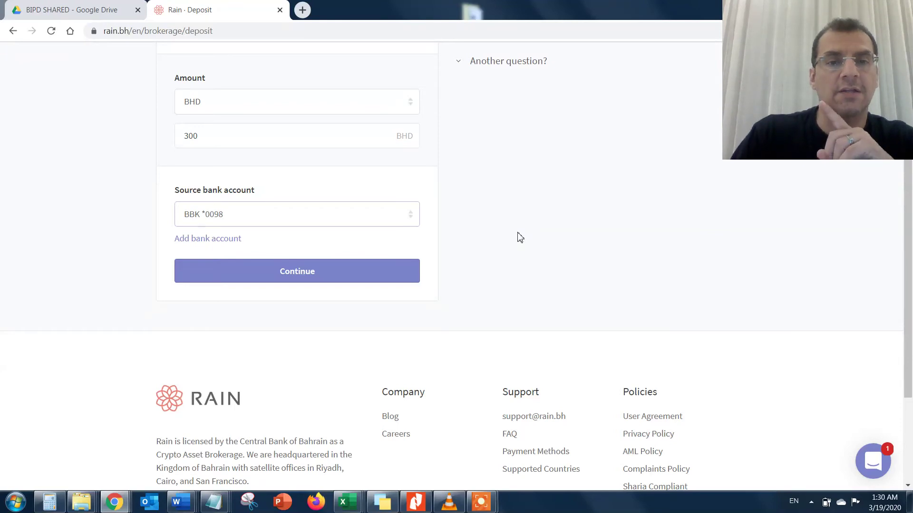
left_click(332, 276)
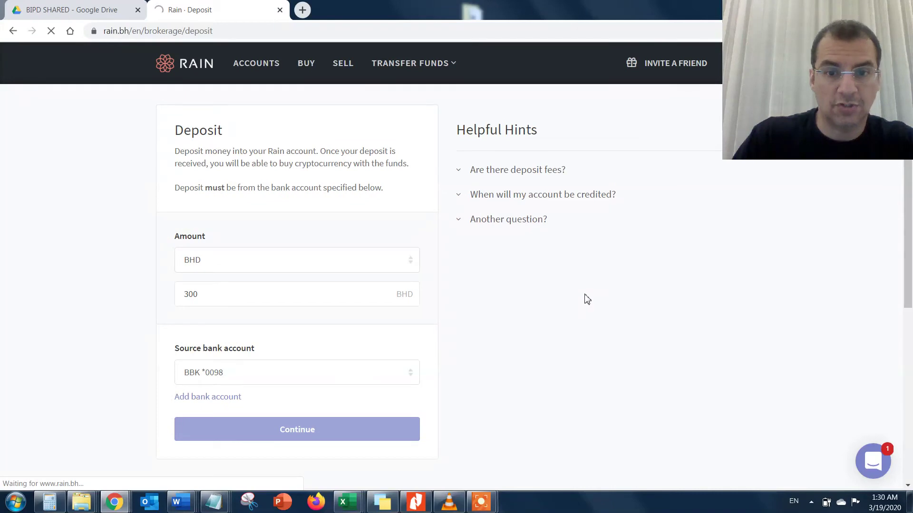
scroll(587, 299, "down", 5)
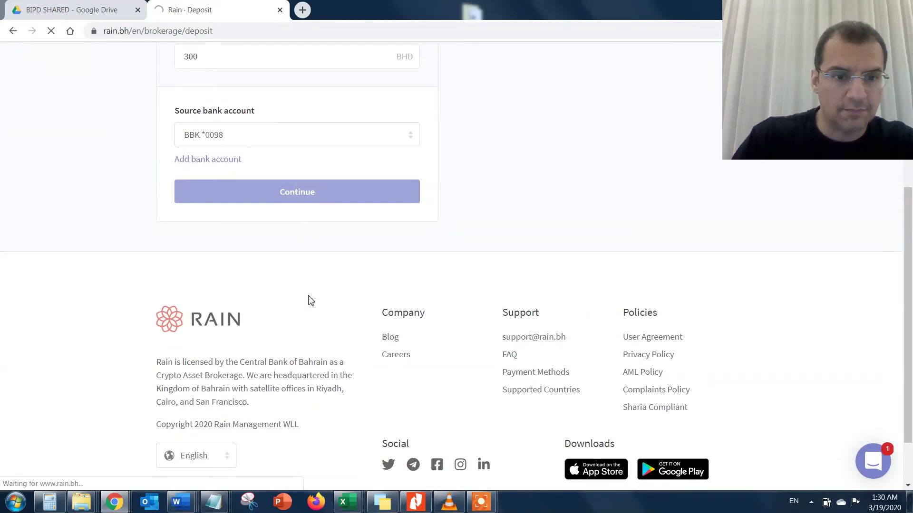
scroll(309, 299, "down", 1)
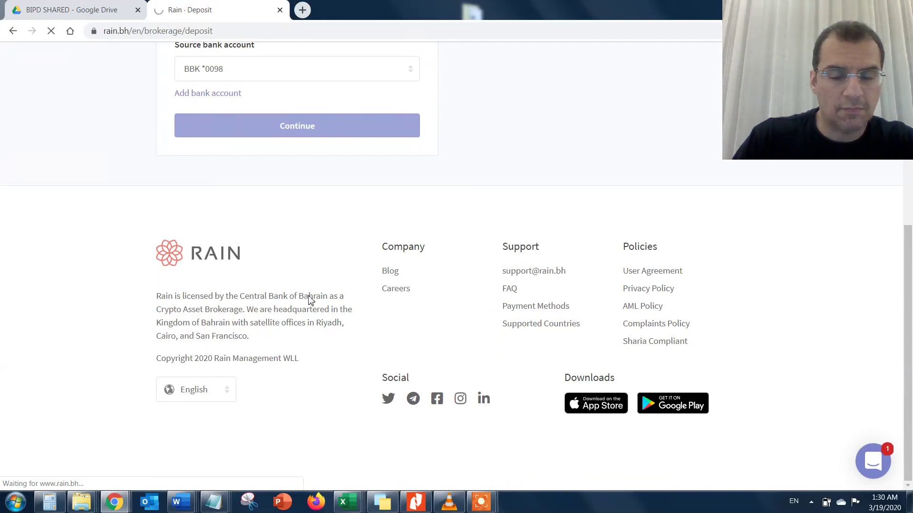
scroll(310, 299, "up", 6)
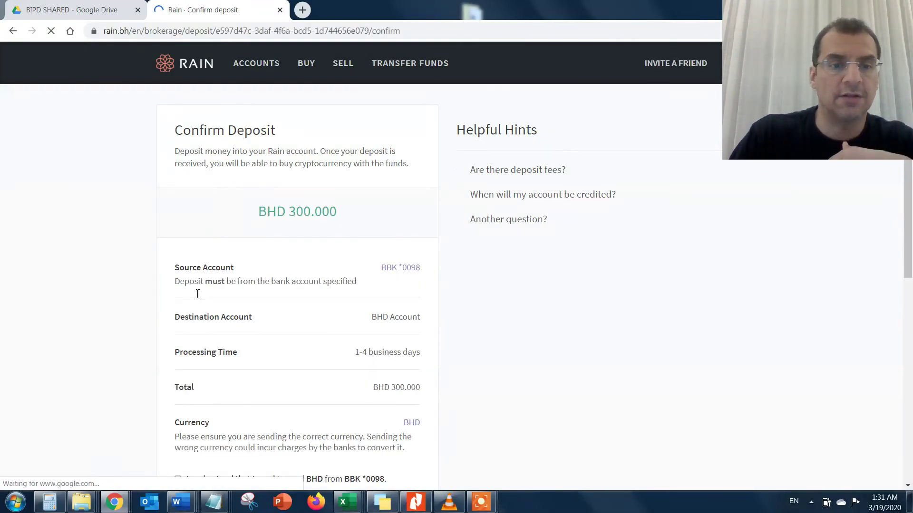
Review the deposit summary, acknowledge that BHD must be sent from the BBK account, and request the transfer instructions.
scroll(538, 315, "down", 3)
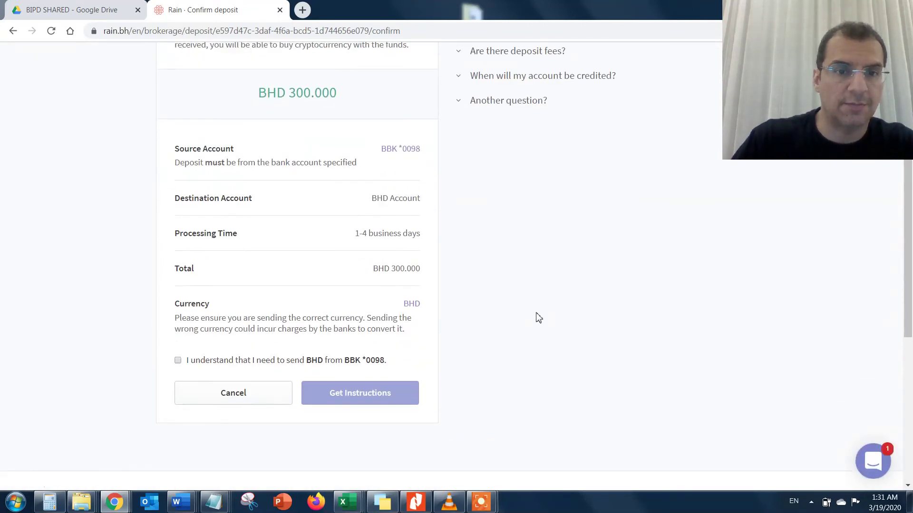
scroll(465, 252, "up", 3)
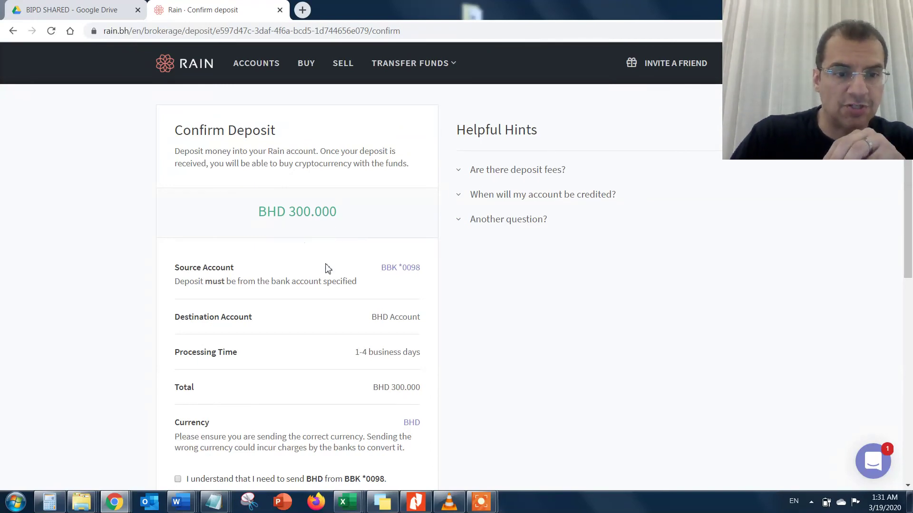
scroll(328, 268, "down", 2)
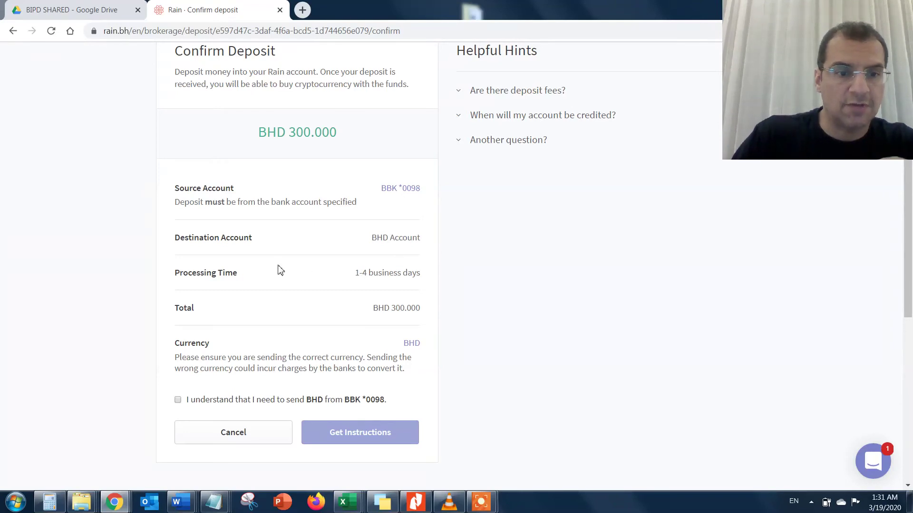
scroll(269, 310, "down", 3)
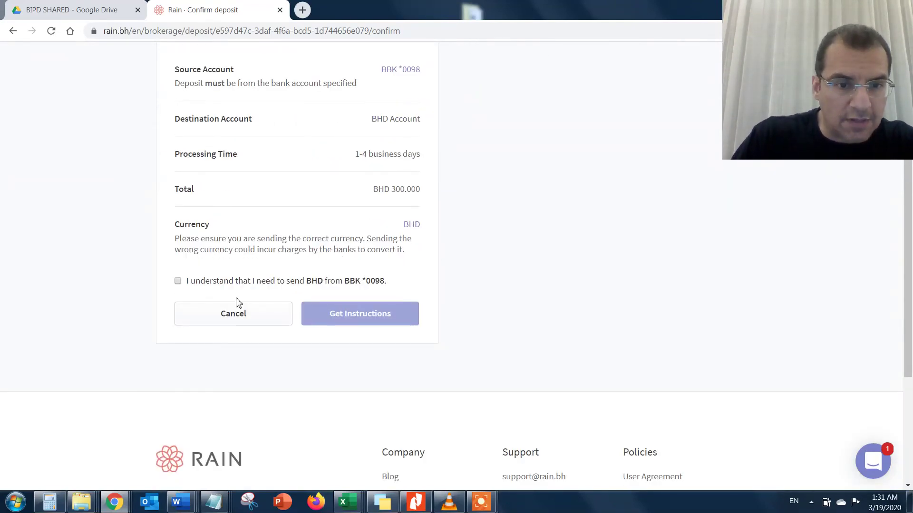
left_click(177, 281)
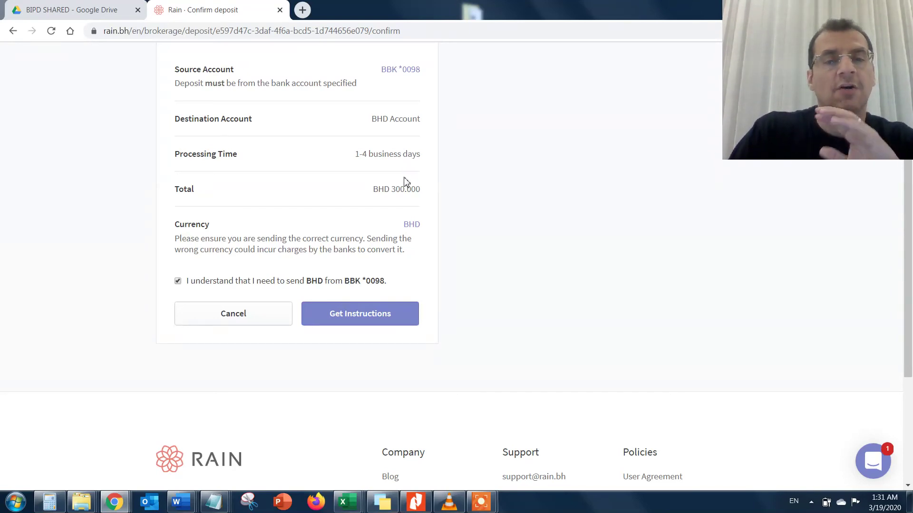
left_click(368, 317)
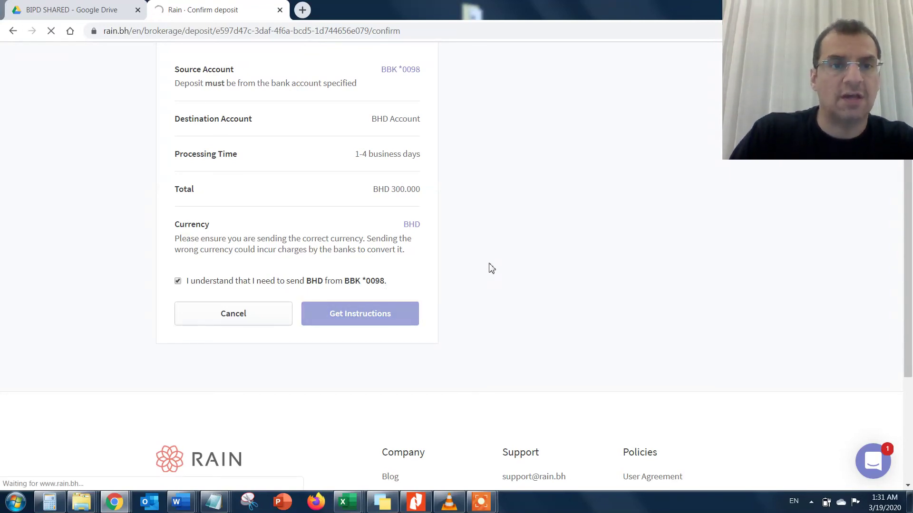
Examine the deposit instructions, including the recipient, IBAN, account number, bank and SWIFT details for the transfer.
scroll(491, 268, "down", 4)
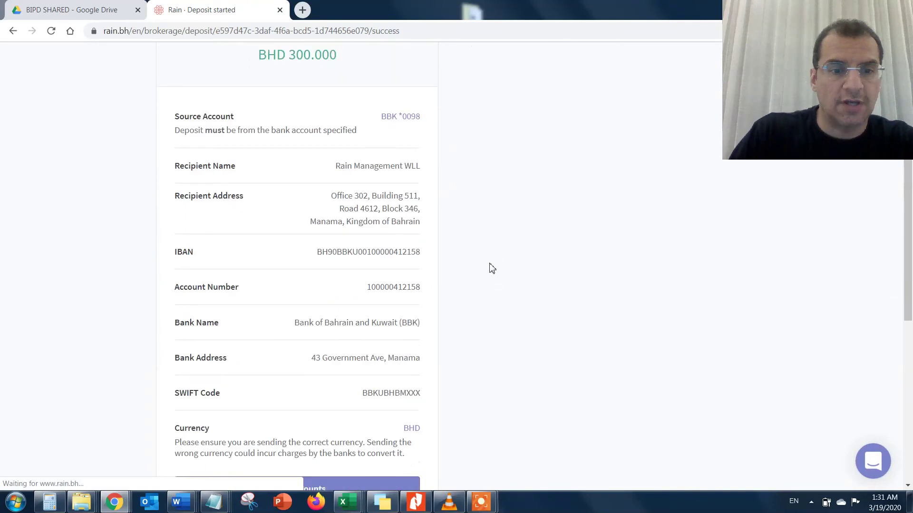
scroll(491, 269, "down", 1)
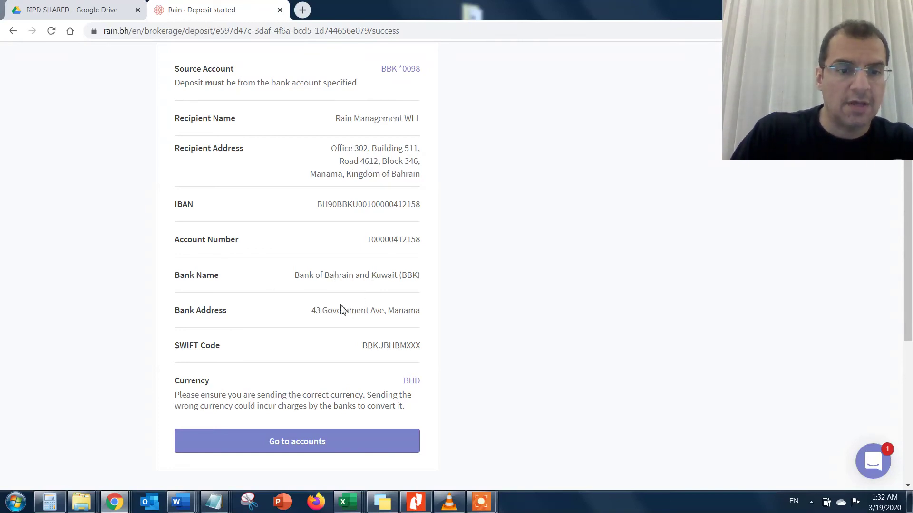
scroll(381, 350, "down", 2)
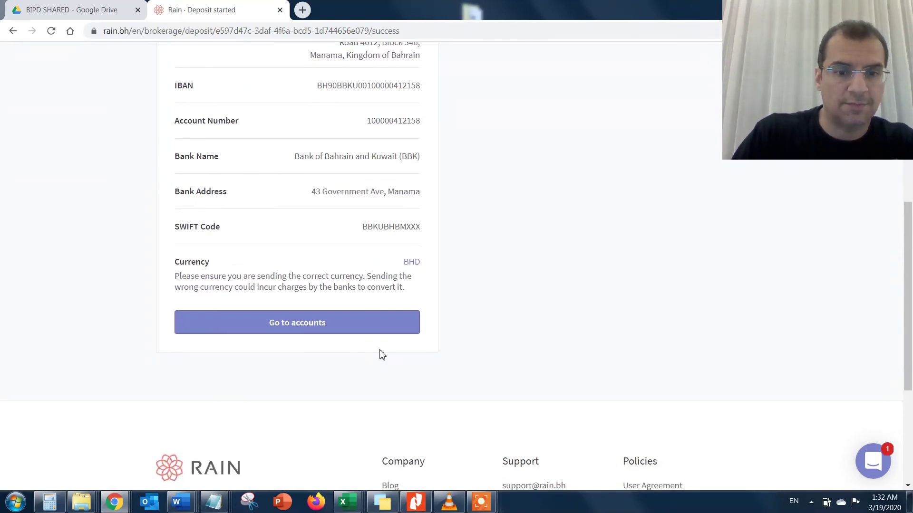
scroll(383, 260, "up", 2)
scroll(384, 259, "up", 3)
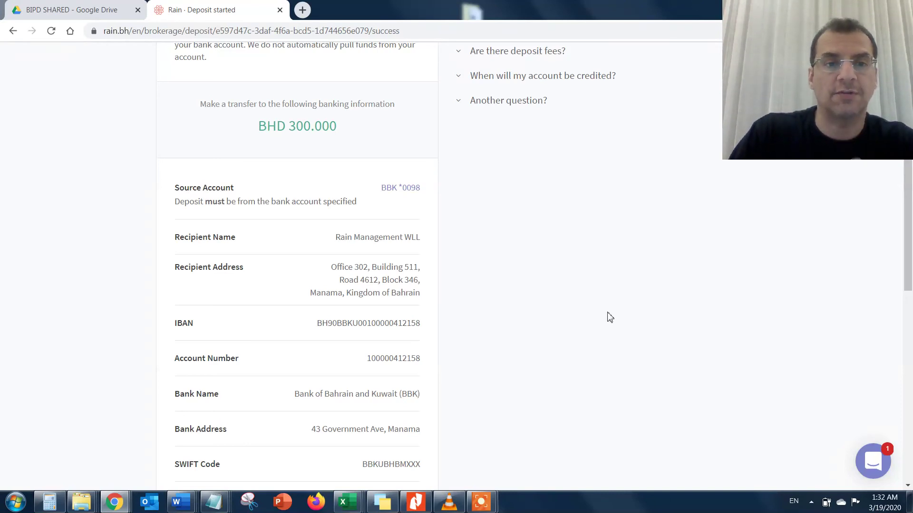
scroll(597, 324, "up", 3)
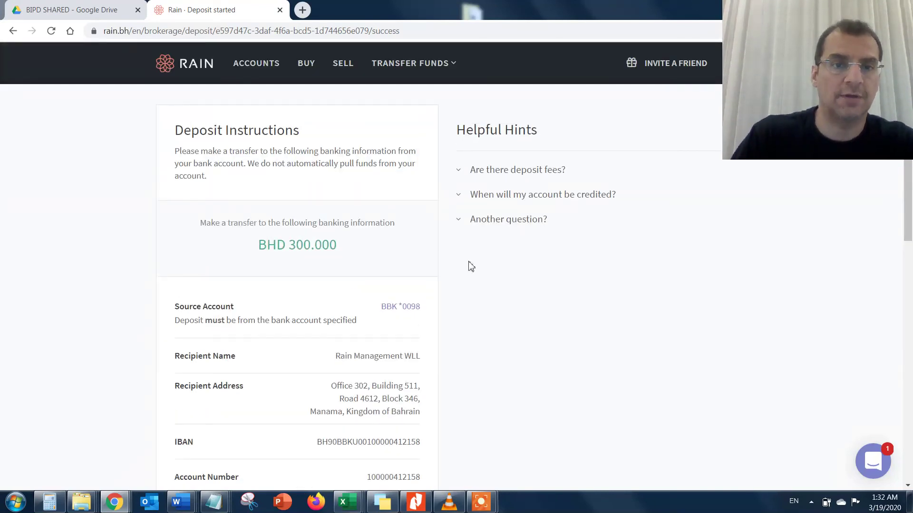
Look through the 300 BHD transfer instructions once more, from the source account to the SWIFT code and currency note.
scroll(391, 193, "down", 7)
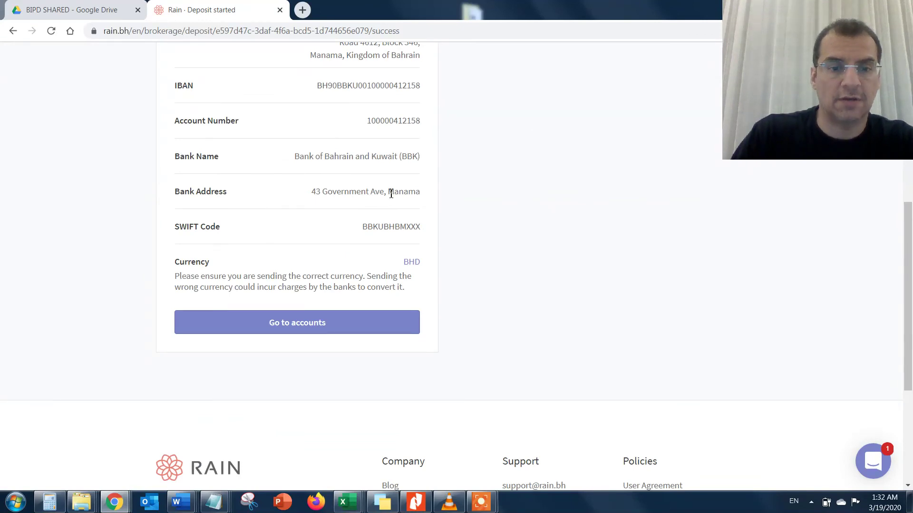
scroll(390, 193, "up", 6)
scroll(389, 195, "down", 5)
scroll(389, 195, "up", 6)
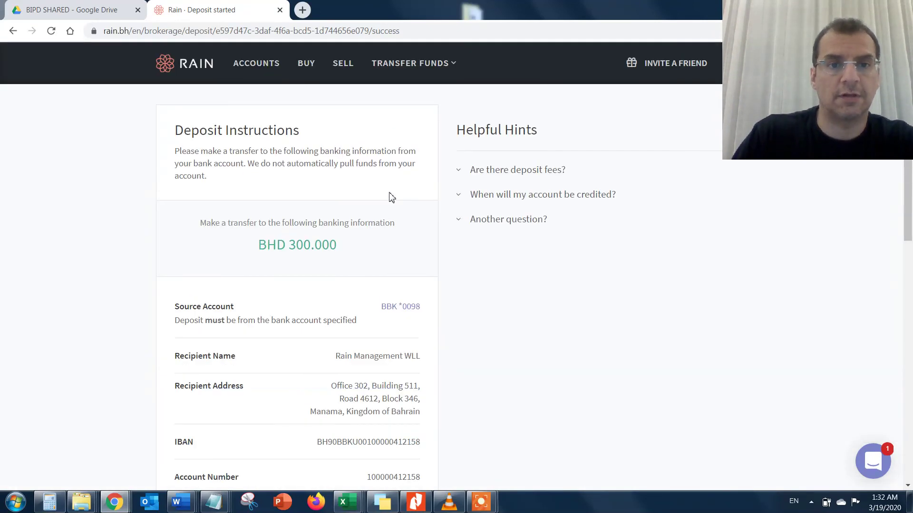
Go to the accounts overview and review the cryptocurrency prices and the balances of the BTC, ETH, LTC, XRP and BHD accounts.
left_click(247, 67)
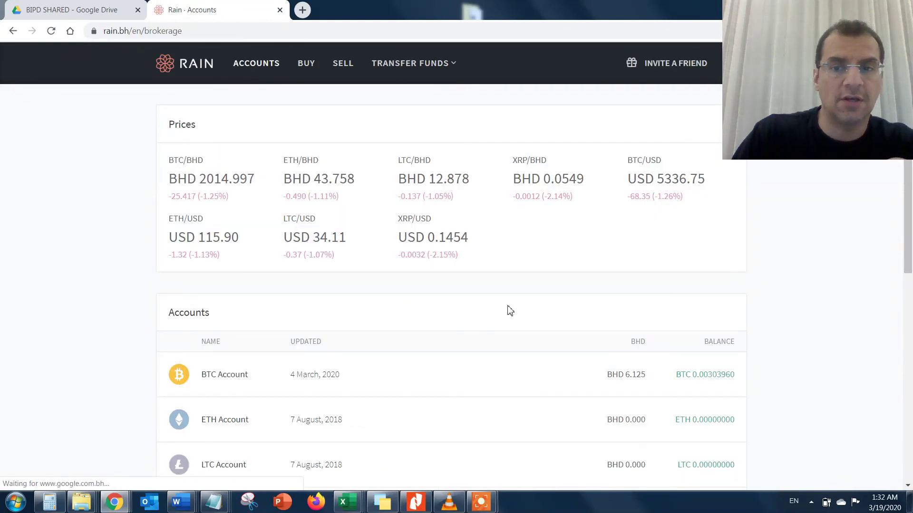
scroll(510, 311, "down", 7)
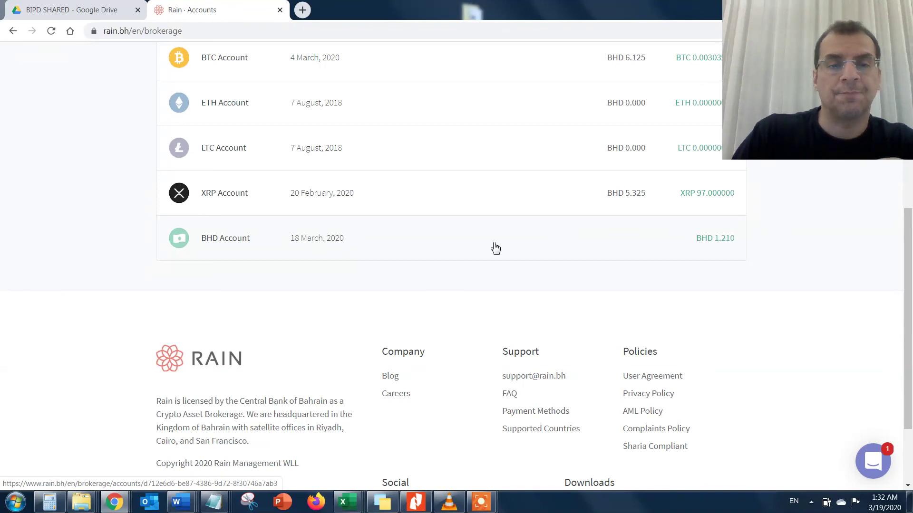
scroll(495, 247, "up", 4)
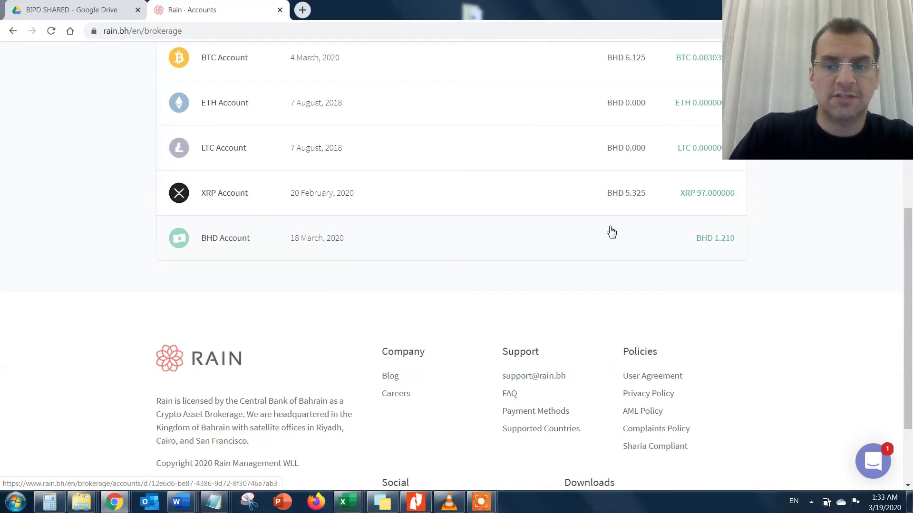
scroll(528, 213, "up", 5)
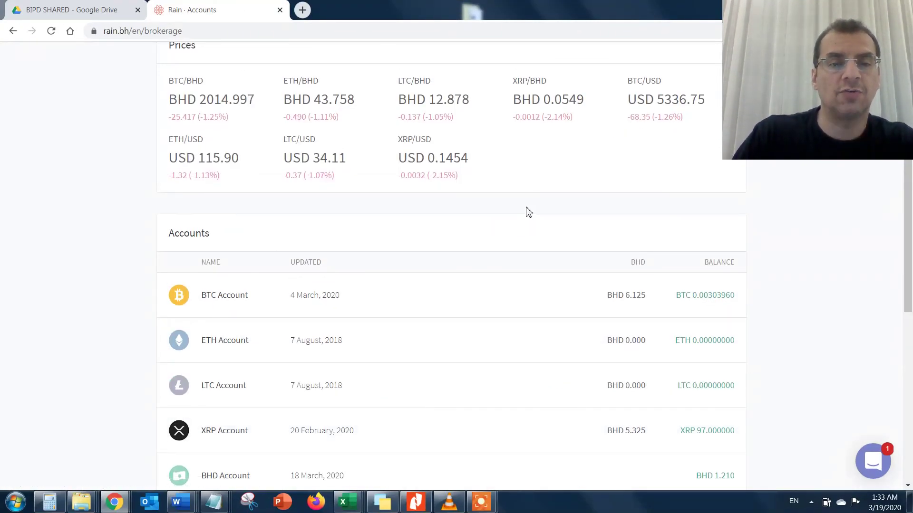
scroll(527, 212, "up", 2)
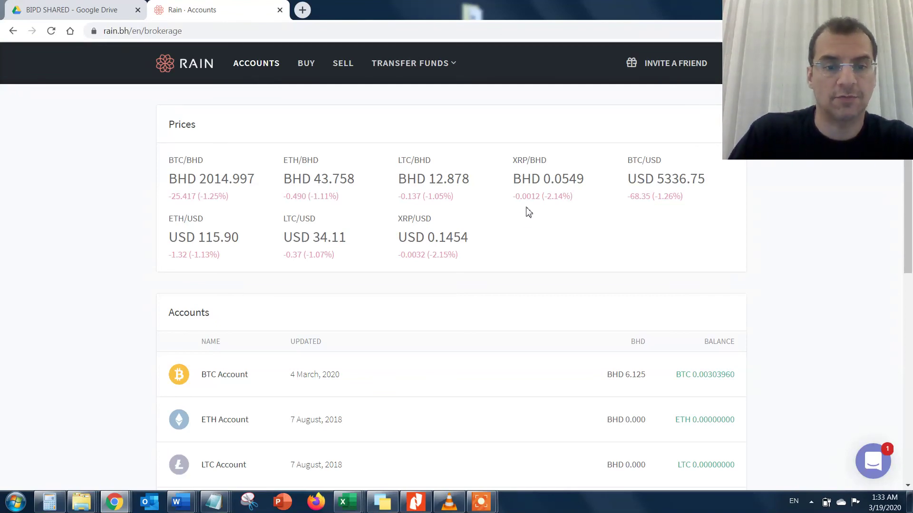
scroll(528, 232, "down", 4)
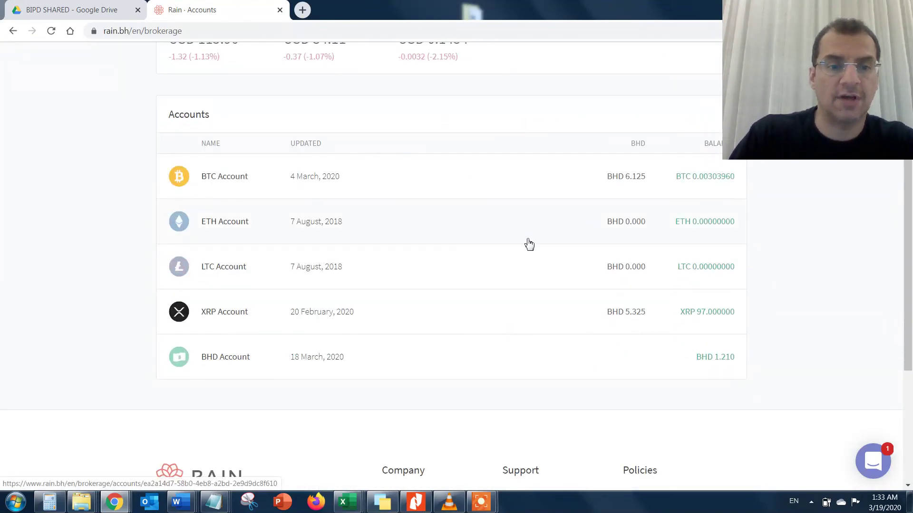